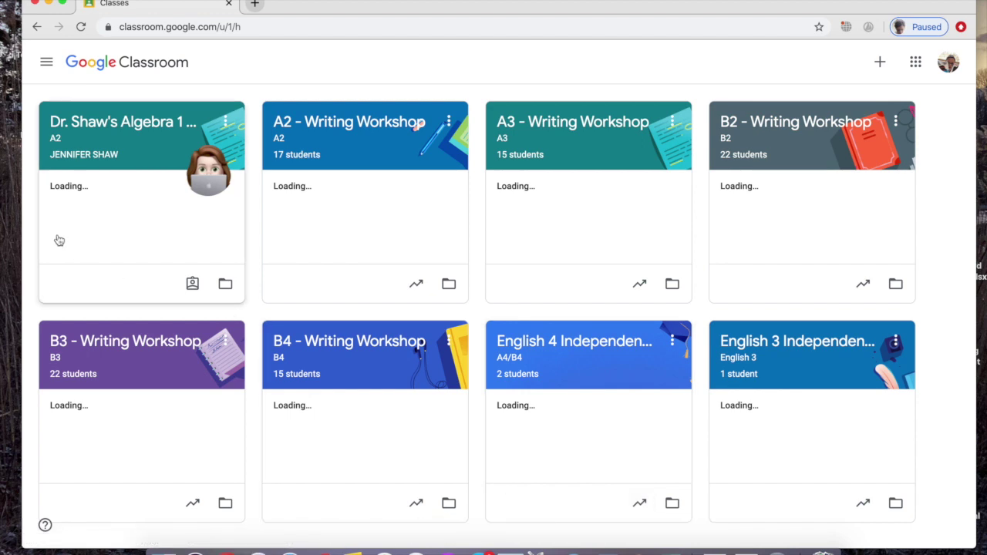
# Open the Google Docs file attached to the "An Example" assignment in the Algebra 1 class's classwork.
pyautogui.click(103, 128)
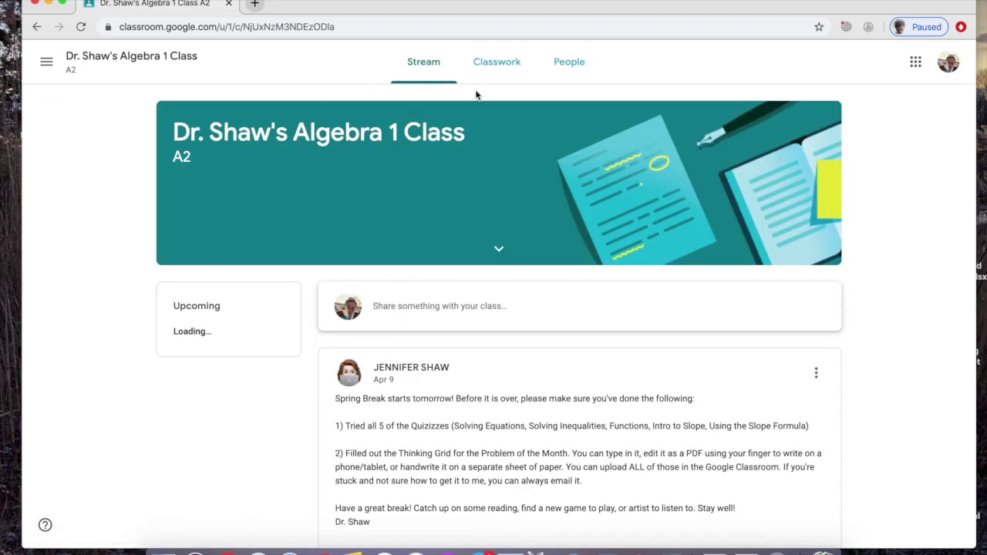
pyautogui.click(495, 73)
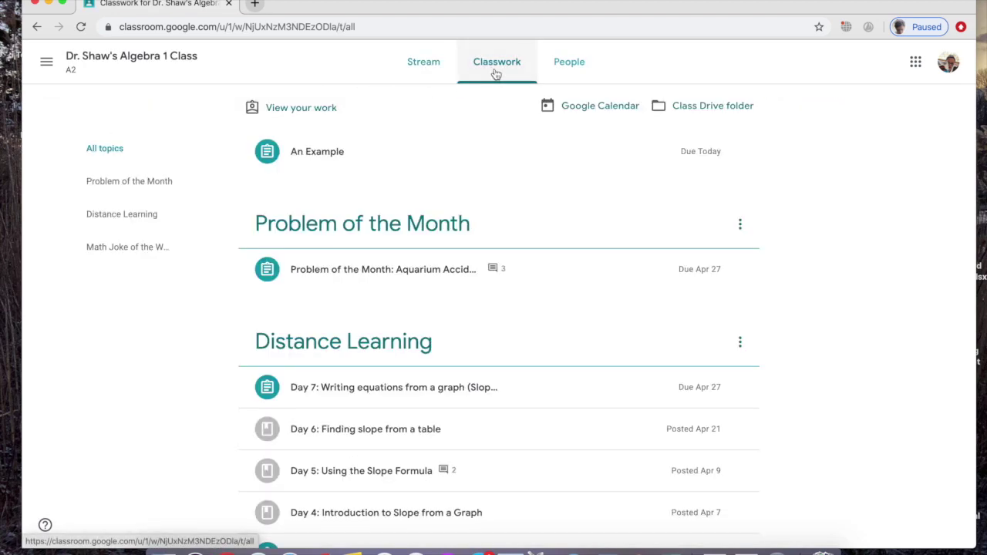
pyautogui.scroll(-6, 183, 347)
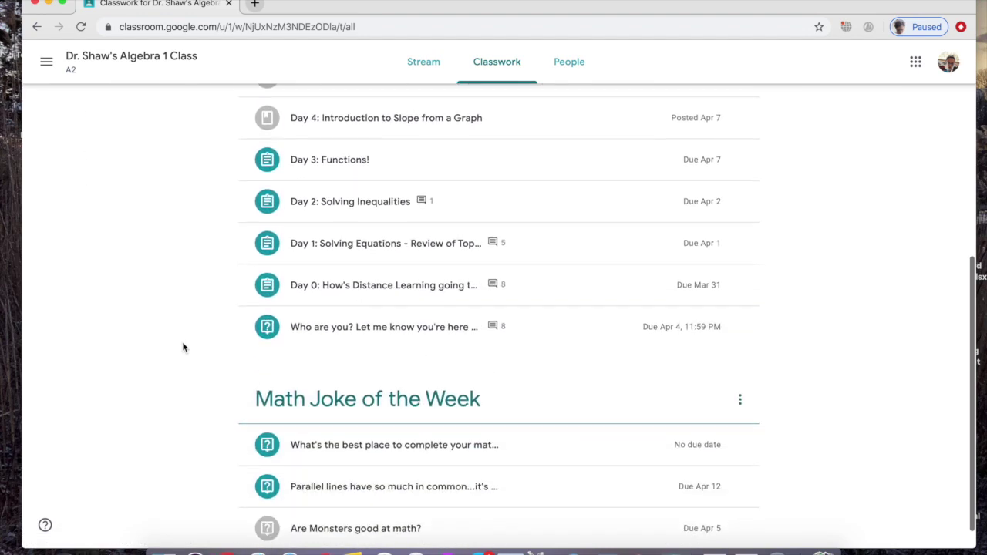
pyautogui.scroll(6, 184, 348)
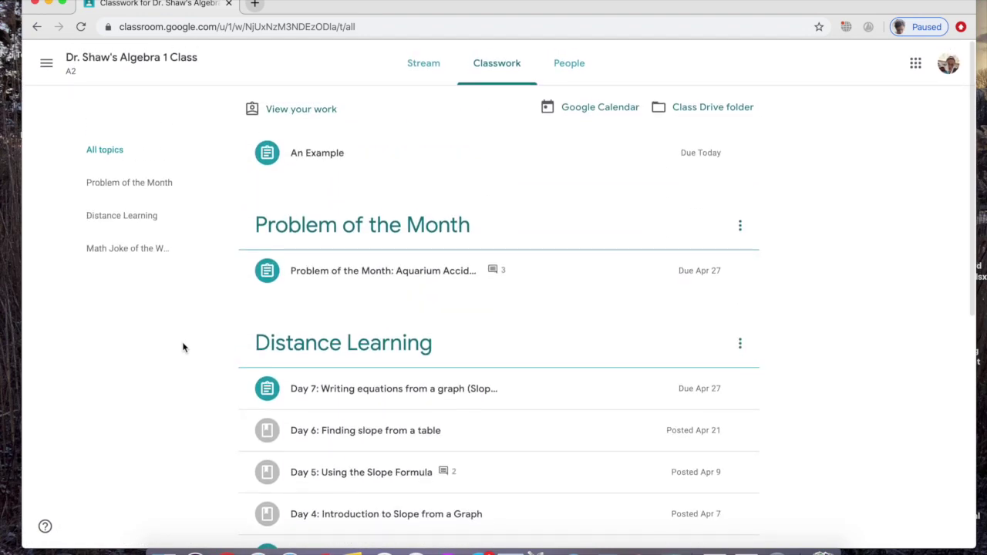
pyautogui.click(337, 151)
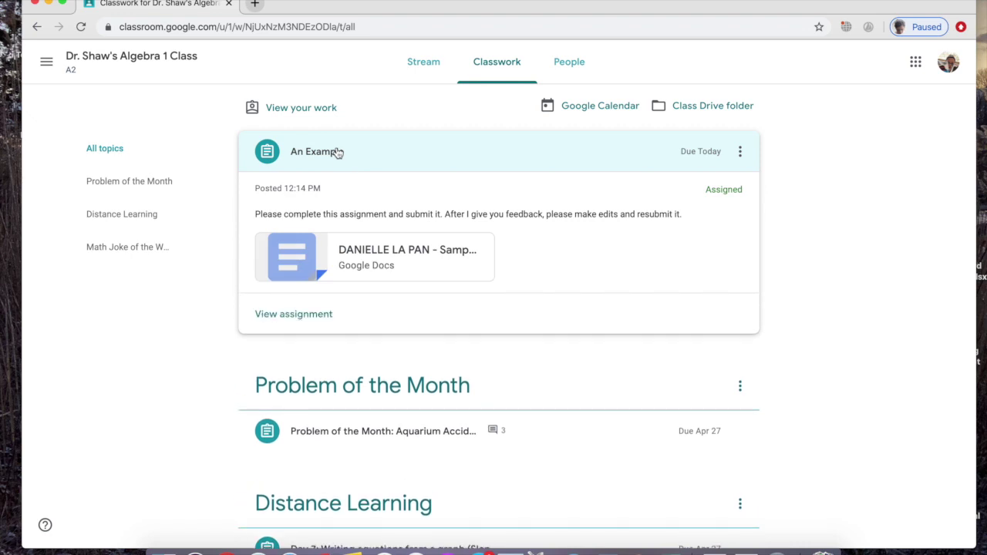
pyautogui.click(377, 255)
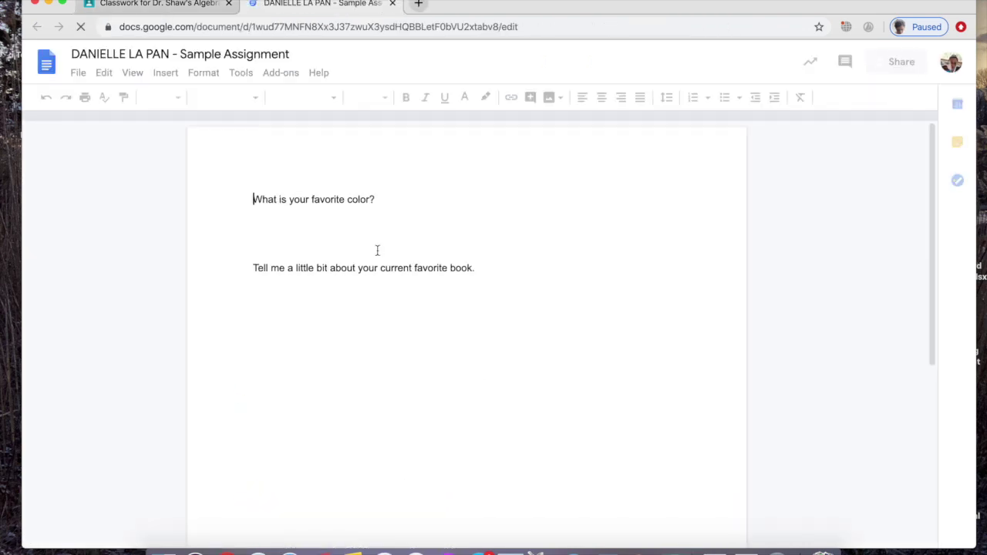
# Answer the favorite color question with "Blue" on a new line below it.
pyautogui.click(425, 207)
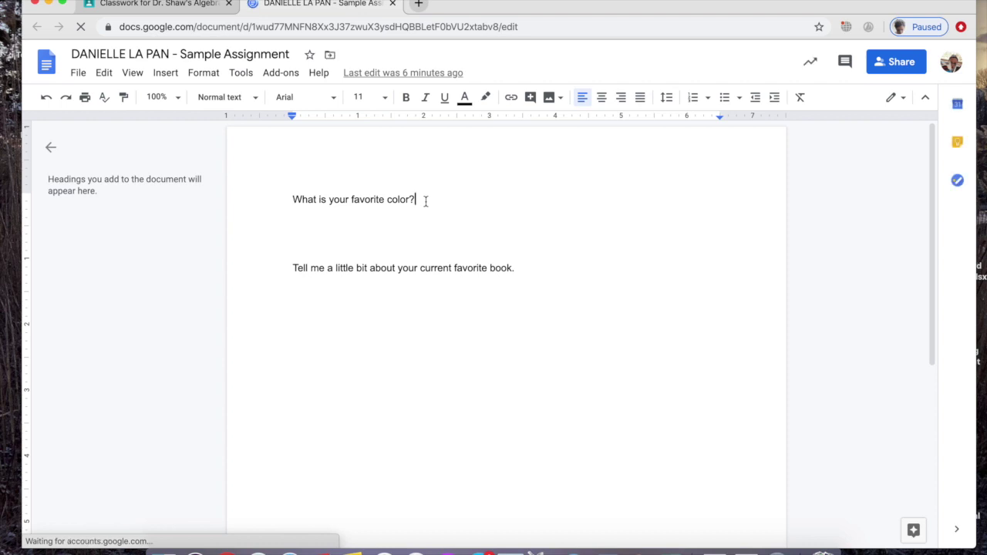
pyautogui.press('Return')
pyautogui.write('Blue')
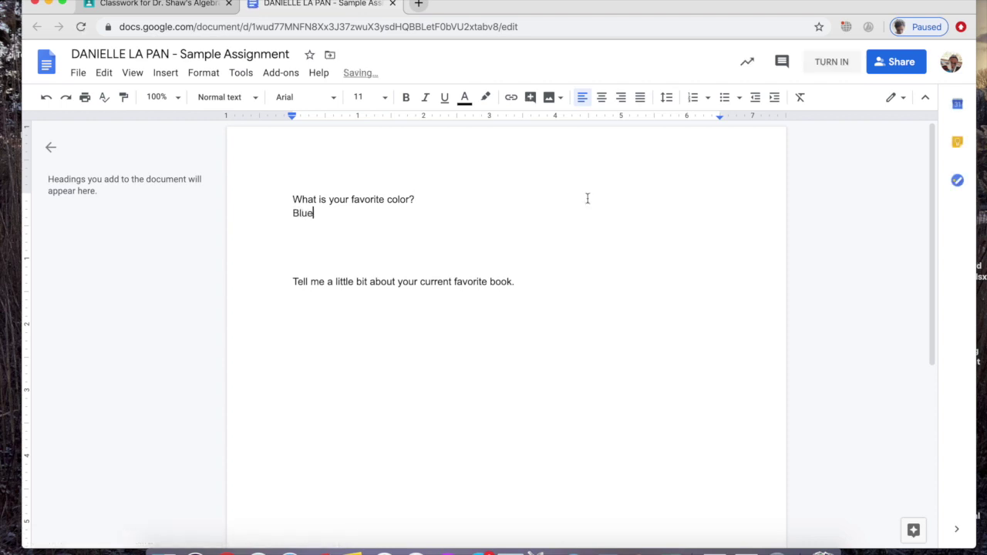
# Answer the favorite book prompt on a new line with "It is a love story trilogy. I highly recommend it.".
pyautogui.click(533, 282)
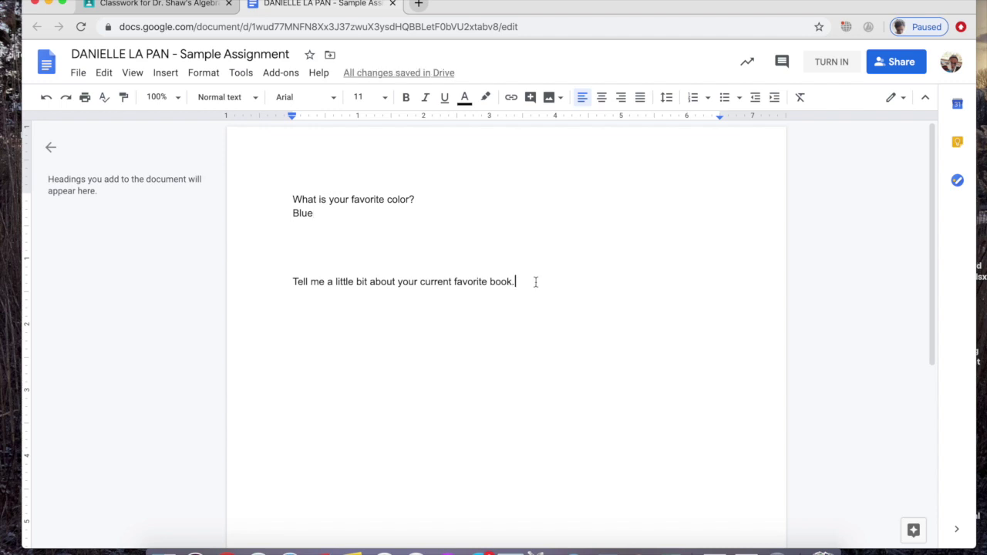
pyautogui.press('Return')
pyautogui.write('It is a l')
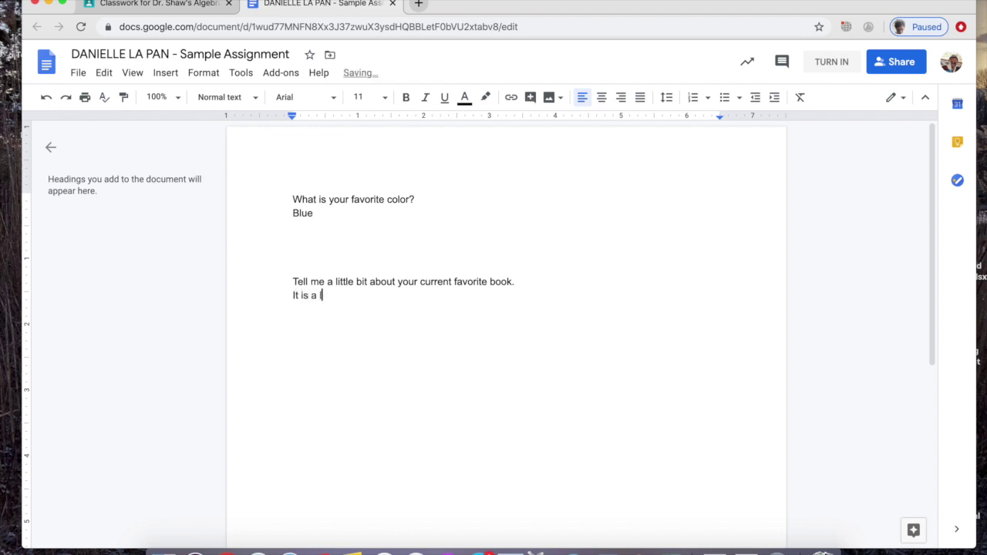
pyautogui.write('ove story trilogy.  I highly re')
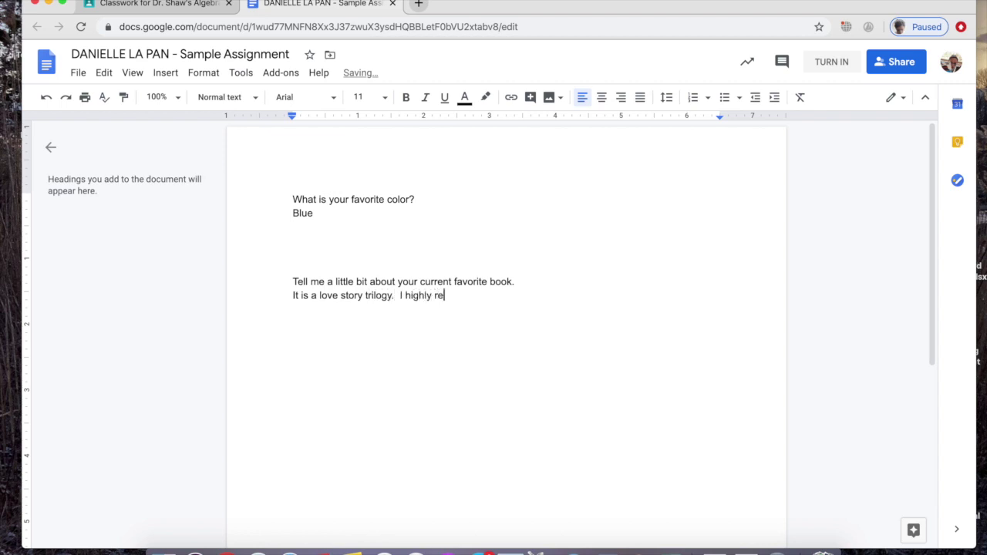
pyautogui.write('commend it.')
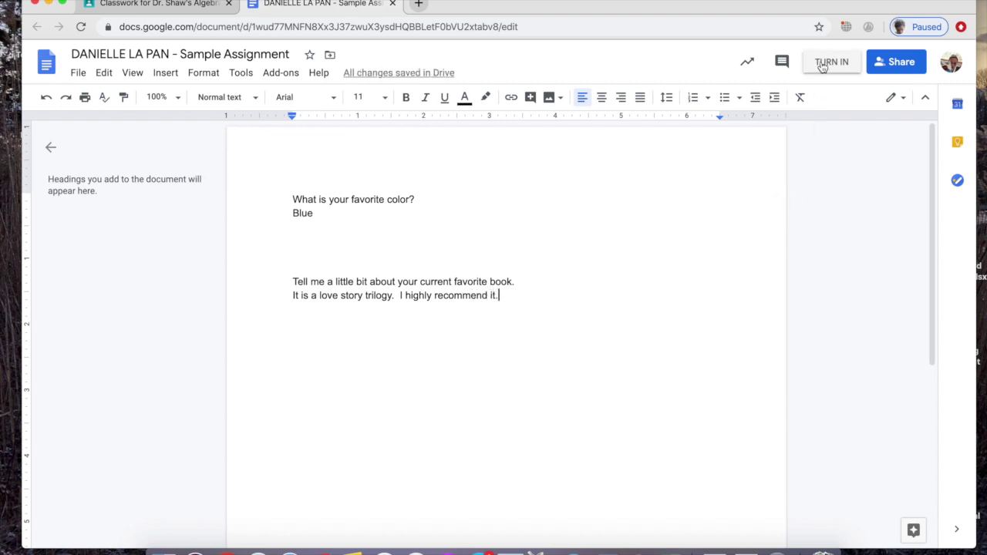
# Turn in the completed document for the "An Example" assignment, dismissing the turn-in tip and confirming the submission.
pyautogui.click(822, 65)
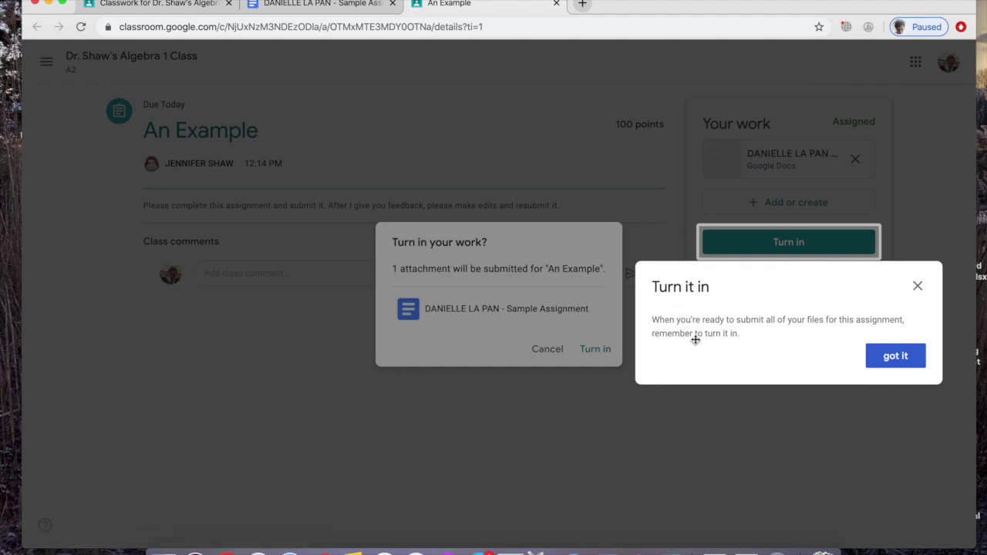
pyautogui.click(910, 357)
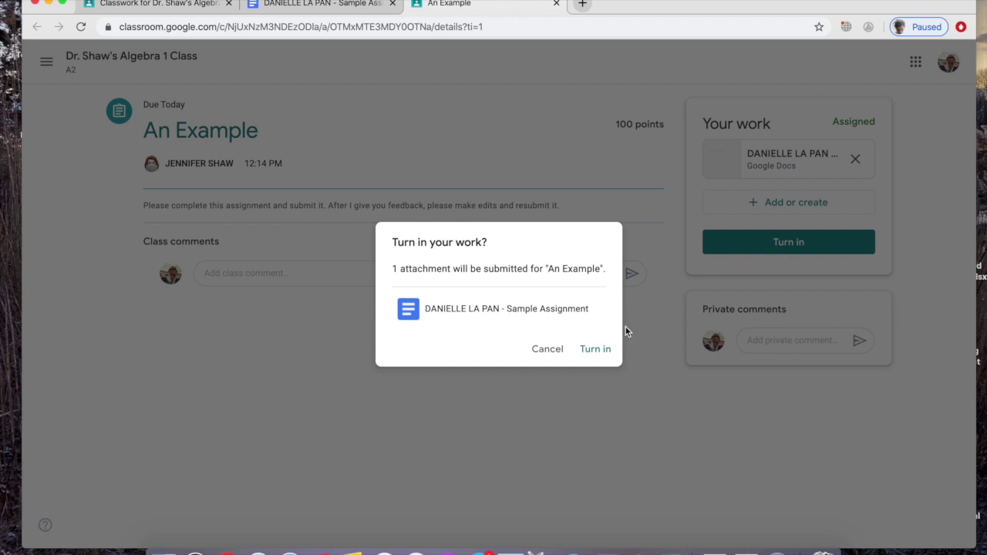
pyautogui.click(604, 351)
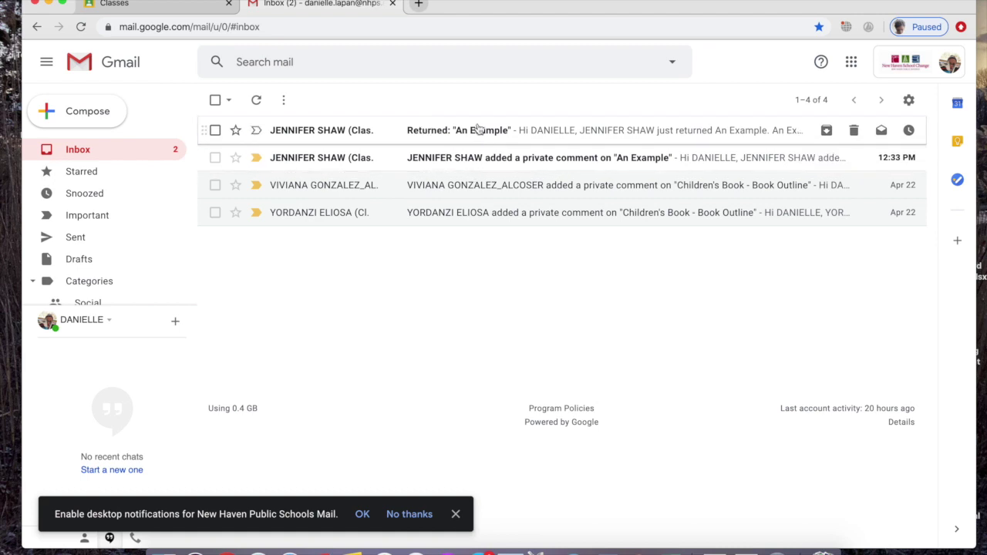
# Switch from Gmail to Google Classroom and reopen the returned "An Example" document from the Algebra 1 classwork.
pyautogui.click(148, 7)
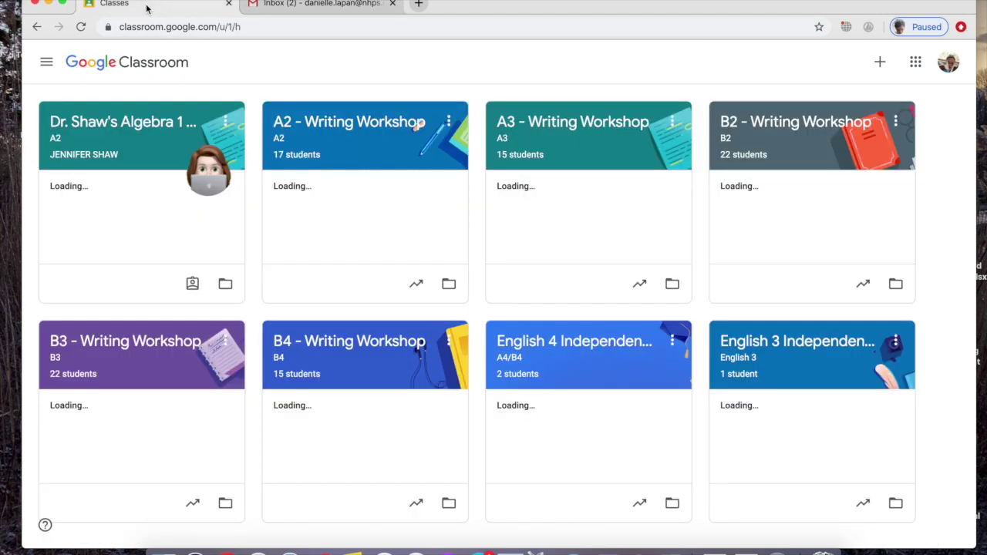
pyautogui.click(108, 117)
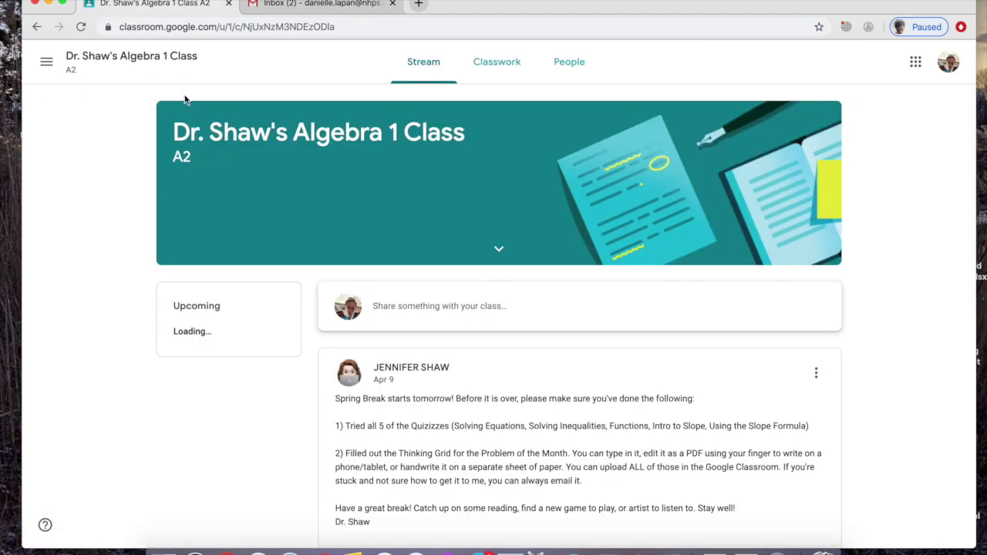
pyautogui.click(502, 68)
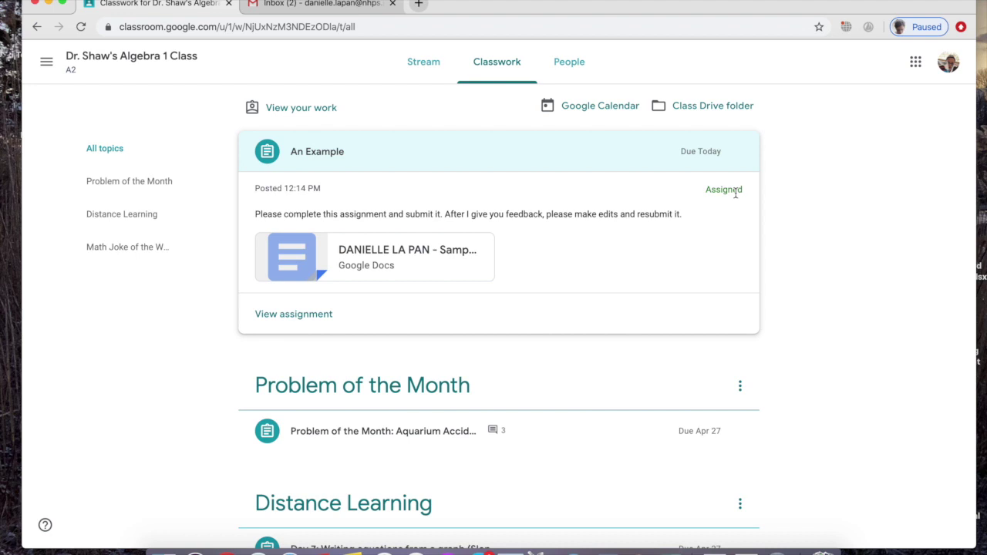
pyautogui.click(383, 259)
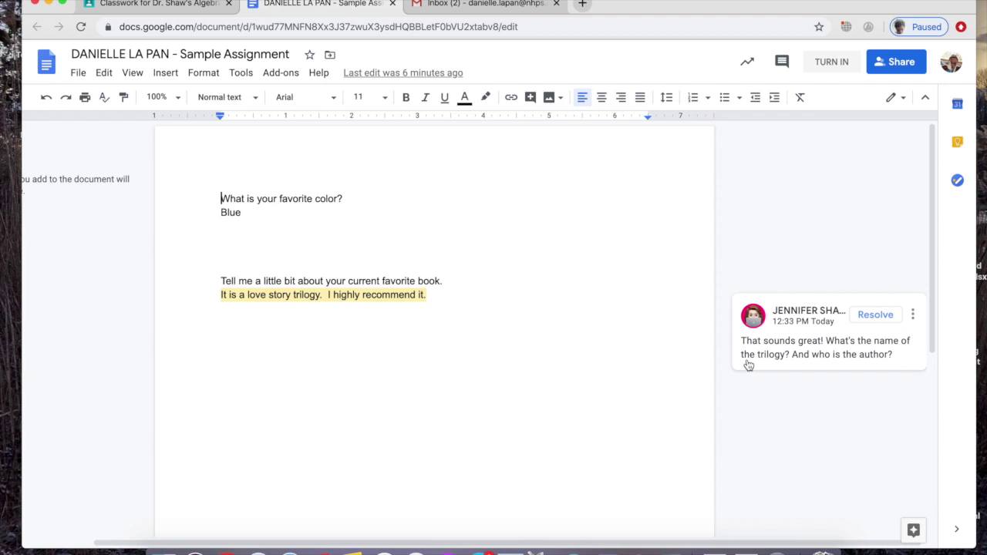
# Below the highlighted book answer, add the lines "It is called The Summer I Turned Pretty" and "By Jenny Hahn".
pyautogui.click(470, 299)
pyautogui.press('Return')
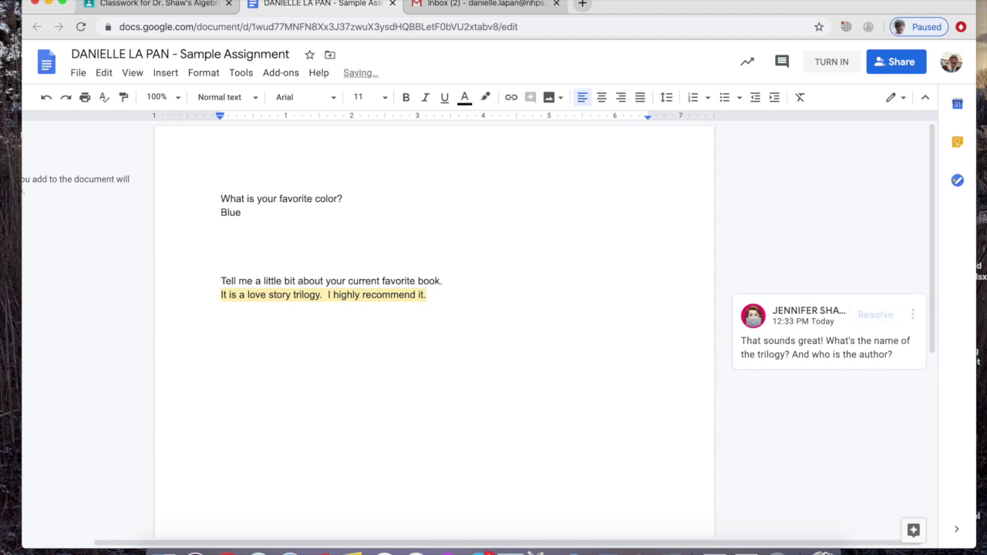
pyautogui.write('It is called The SUmme')
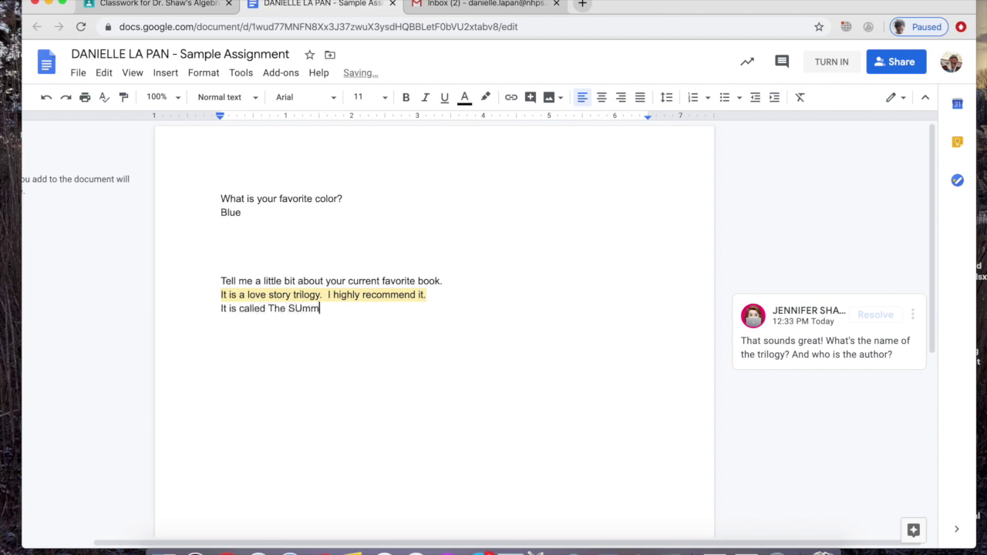
pyautogui.press('BackSpace')
pyautogui.press('BackSpace')
pyautogui.press('BackSpace')
pyautogui.press('BackSpace')
pyautogui.press('BackSpace')
pyautogui.write('Summer I Turned Pretty')
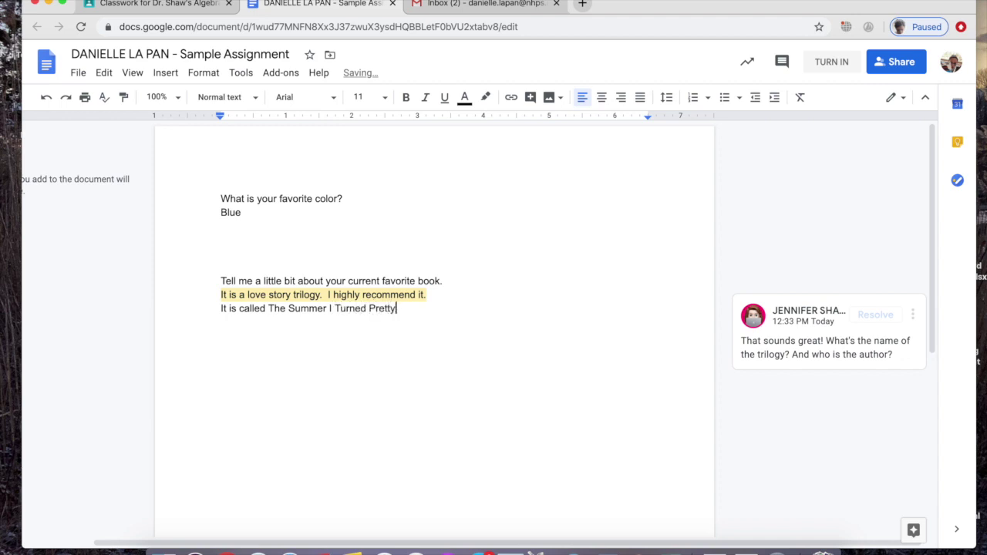
pyautogui.press('Return')
pyautogui.write('By Jenny Hahn')
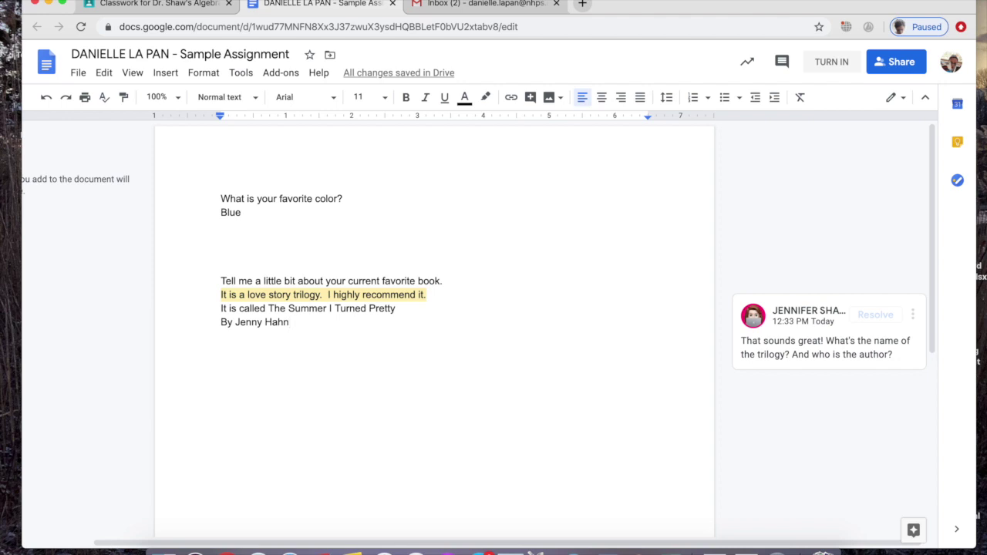
# Resubmit the revised document for the "An Example" assignment and confirm.
pyautogui.click(832, 69)
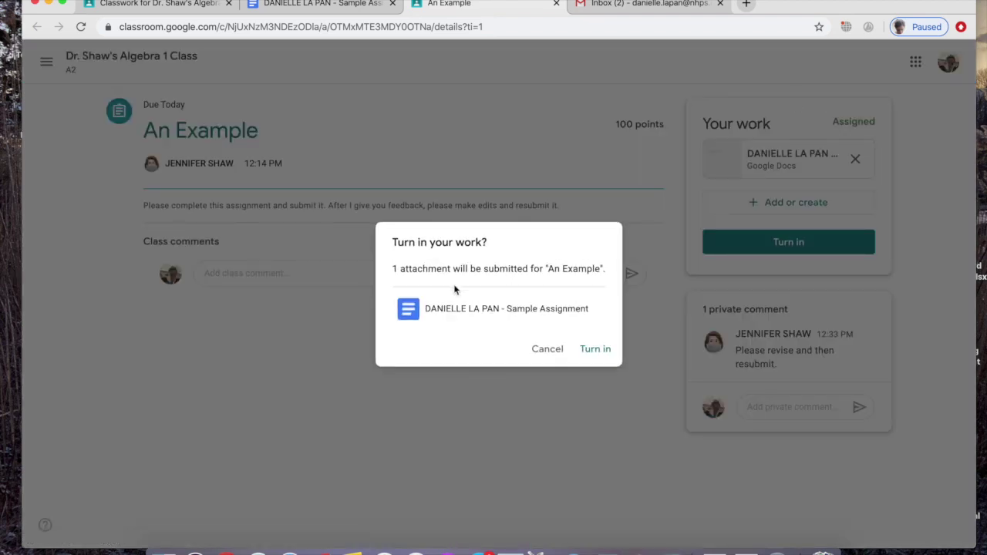
pyautogui.click(602, 351)
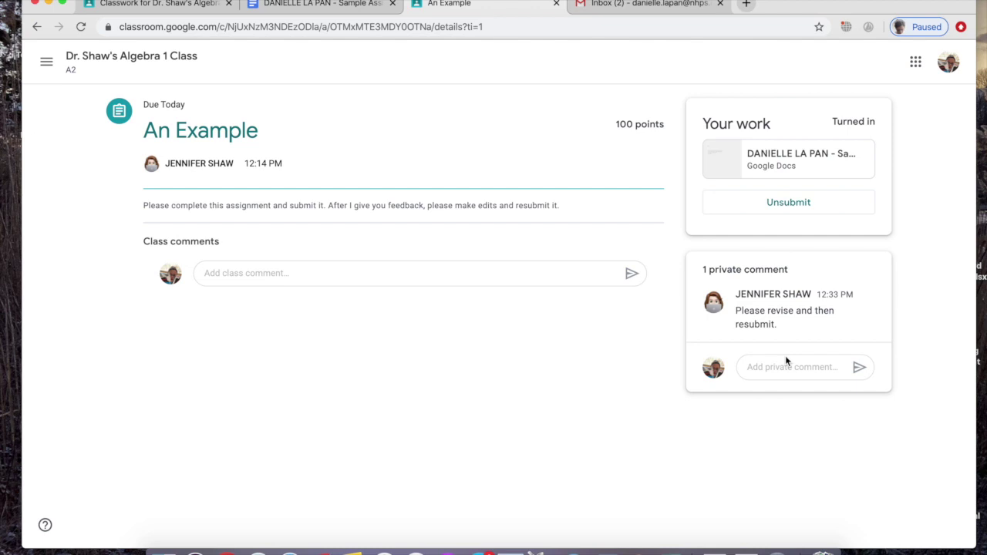
# Check the Gmail inbox for the assignment notifications and return to the "An Example" assignment page.
pyautogui.click(648, 4)
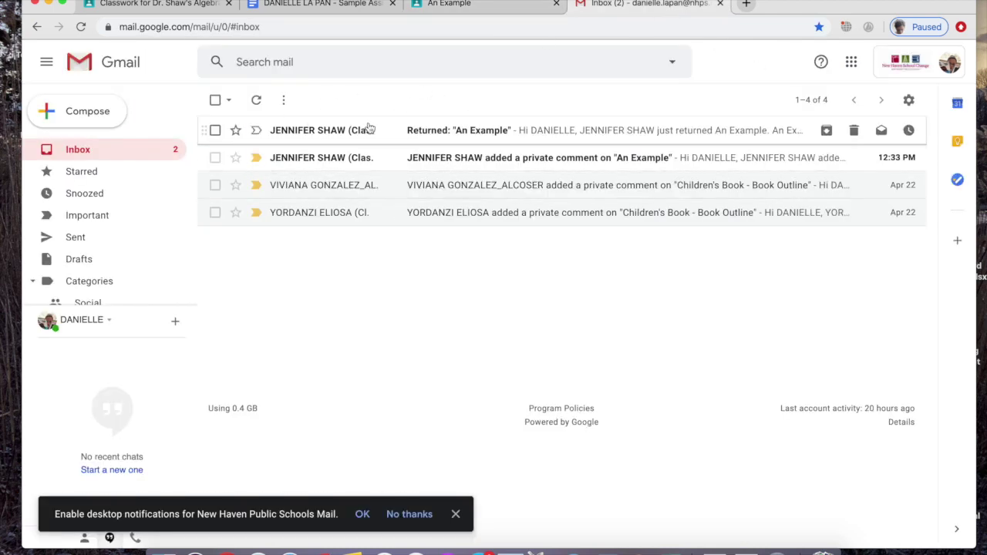
pyautogui.click(463, 4)
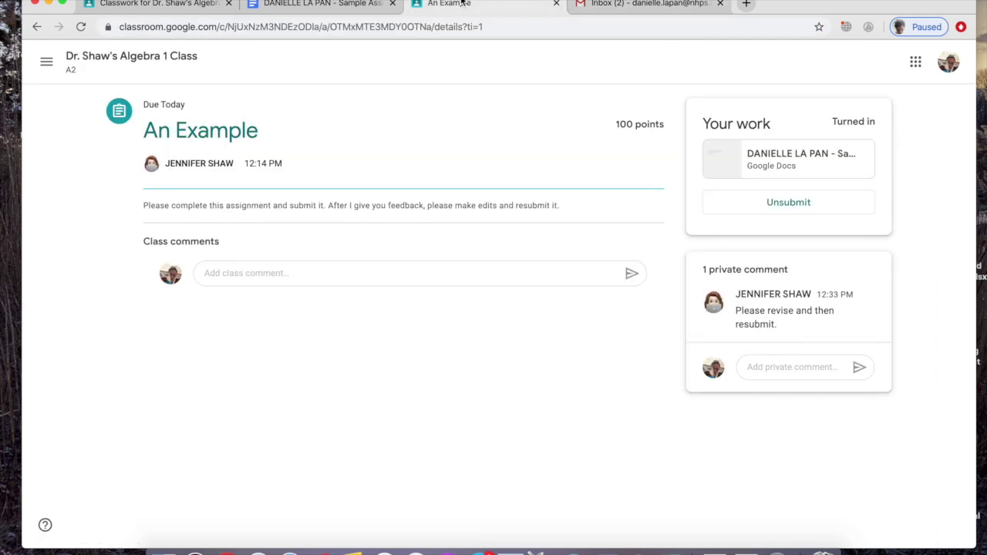